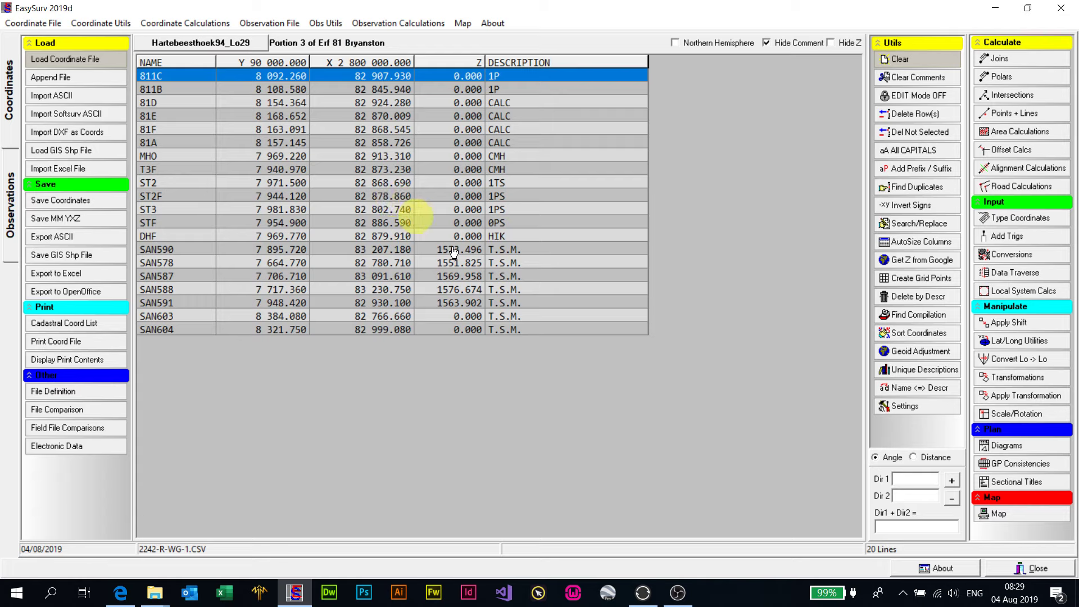
- Open the map of the loaded coordinates and examine the overall layout of the survey points
{"action": "left_click", "coordinate": [998, 513]}
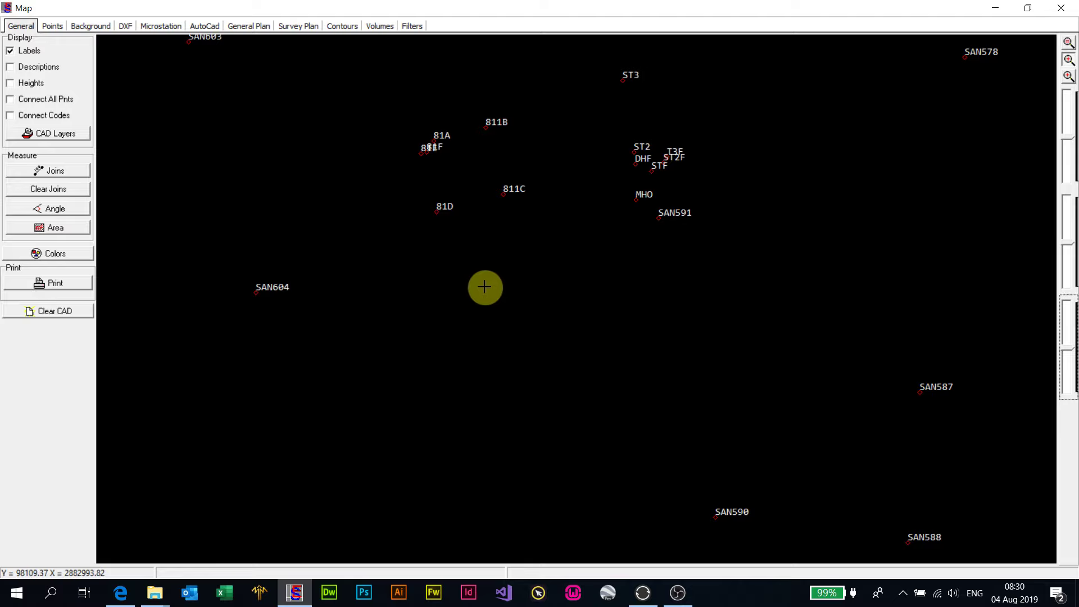
{"action": "scroll", "coordinate": [516, 289], "scroll_direction": "down", "scroll_amount": 3}
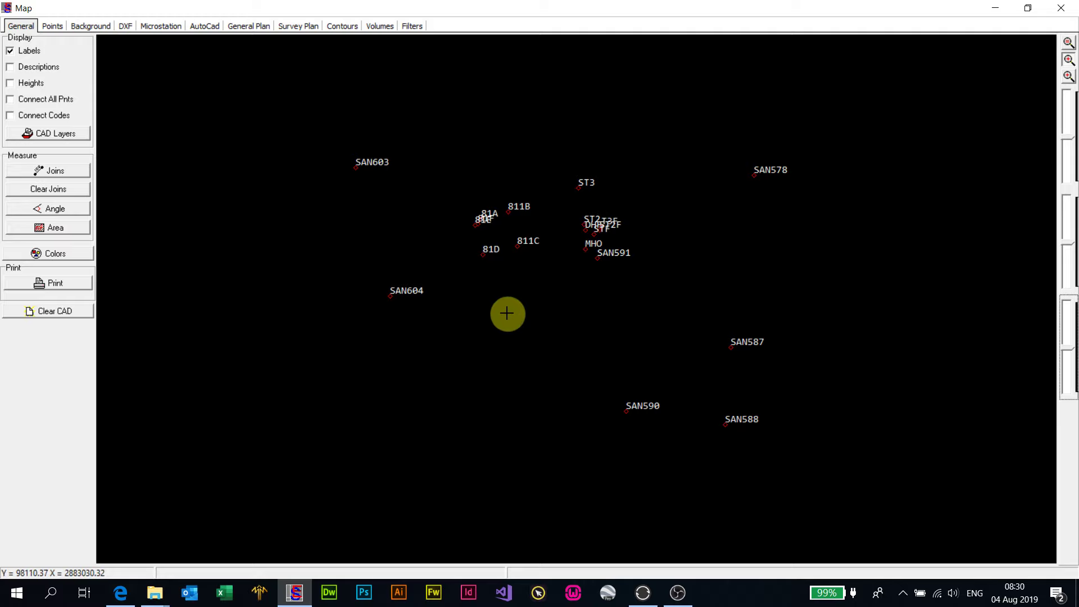
{"action": "scroll", "coordinate": [506, 313], "scroll_direction": "up", "scroll_amount": 3}
{"action": "scroll", "coordinate": [508, 316], "scroll_direction": "down", "scroll_amount": 3}
{"action": "scroll", "coordinate": [513, 321], "scroll_direction": "up", "scroll_amount": 3}
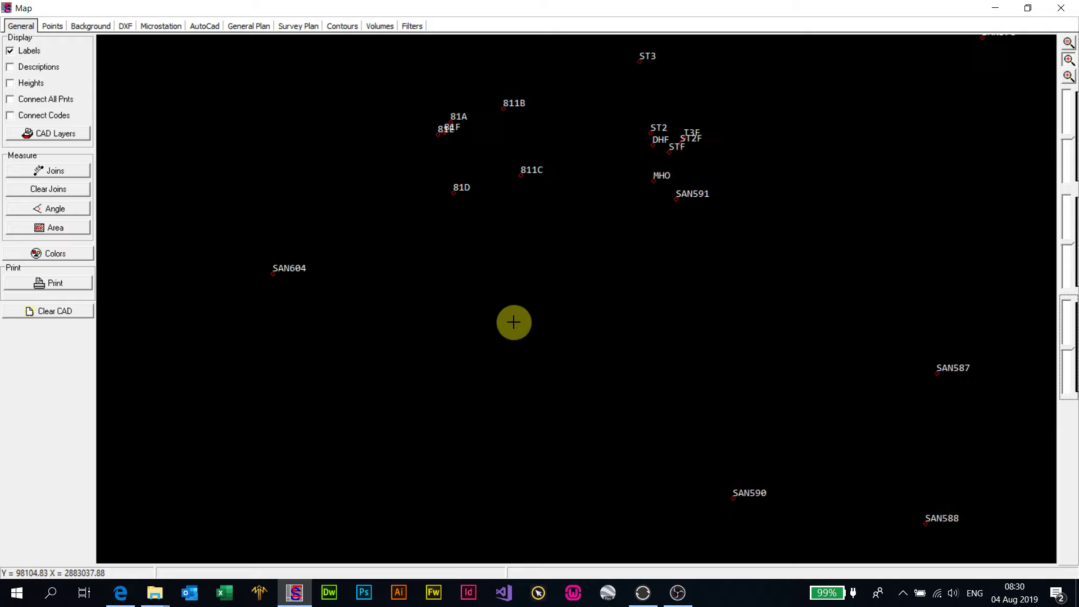
{"action": "scroll", "coordinate": [513, 322], "scroll_direction": "down", "scroll_amount": 3}
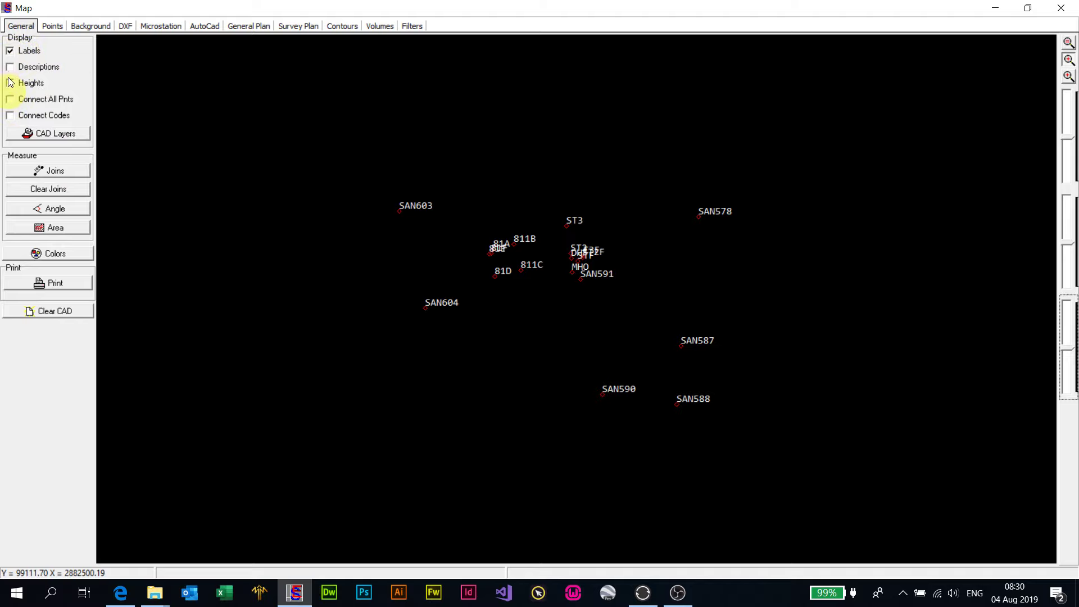
- Turn on point descriptions on the map, keeping labels shown and heights hidden after trying both options
{"action": "left_click", "coordinate": [11, 52]}
{"action": "left_click", "coordinate": [11, 52]}
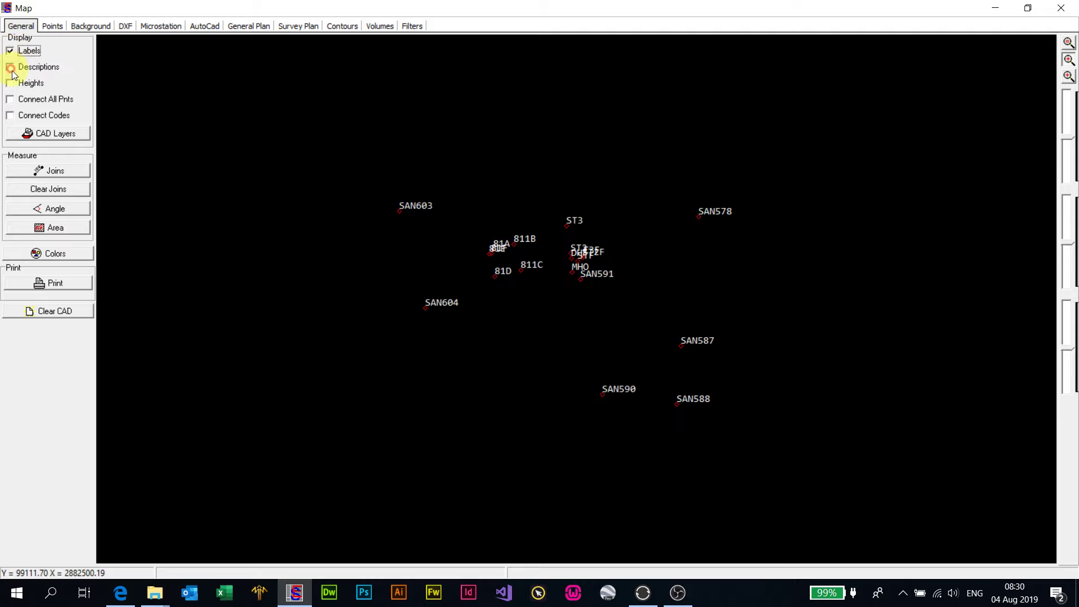
{"action": "left_click", "coordinate": [12, 71]}
{"action": "left_click", "coordinate": [12, 84]}
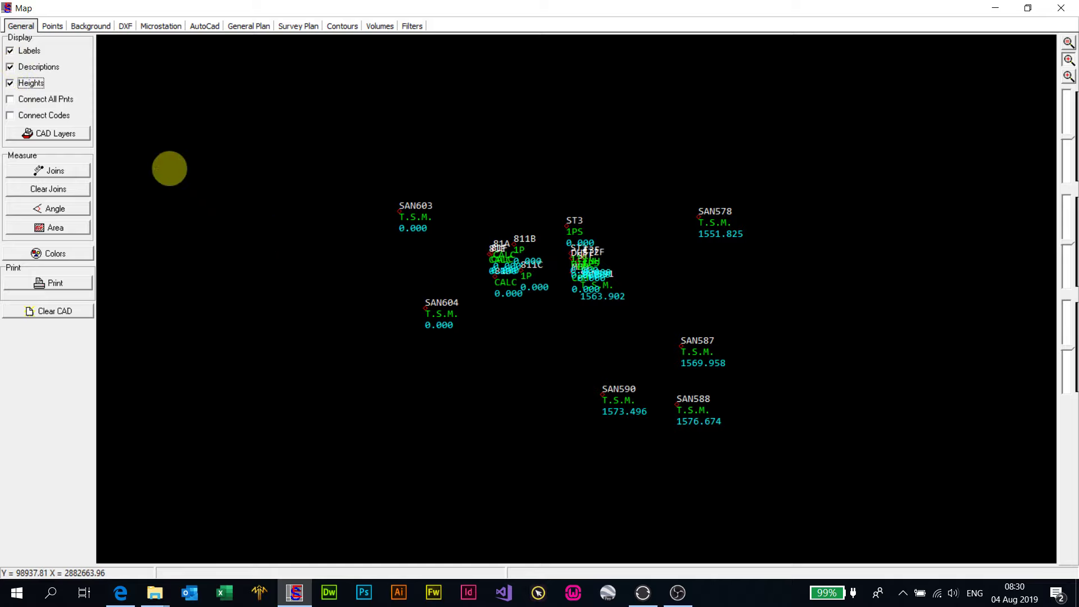
{"action": "left_click", "coordinate": [33, 85]}
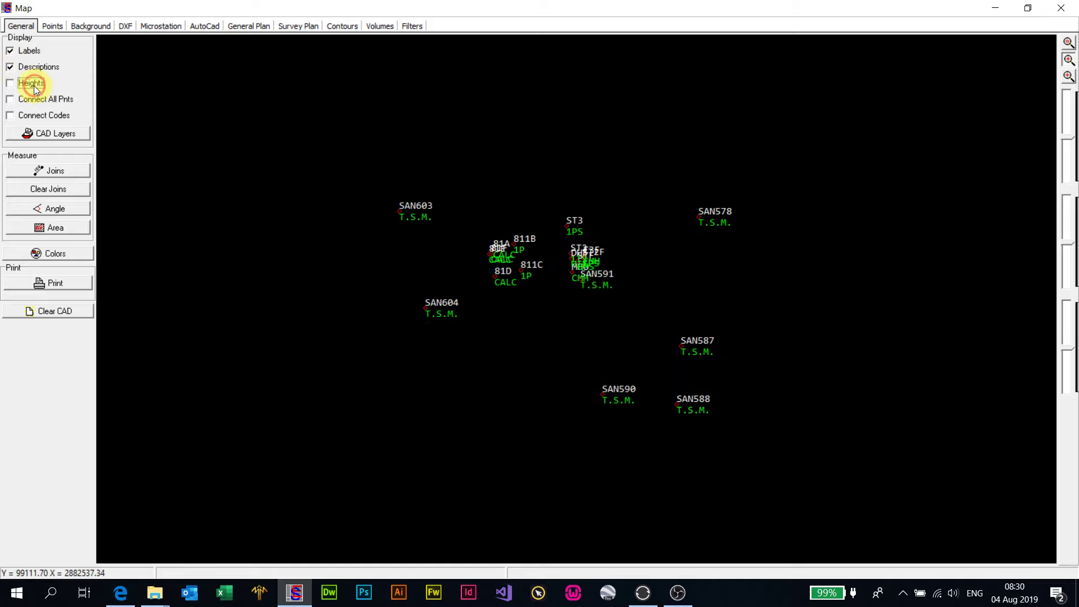
- Inspect the points around 81A and 811B up close, and view the list of CAD layers
{"action": "scroll", "coordinate": [504, 271], "scroll_direction": "up", "scroll_amount": 5}
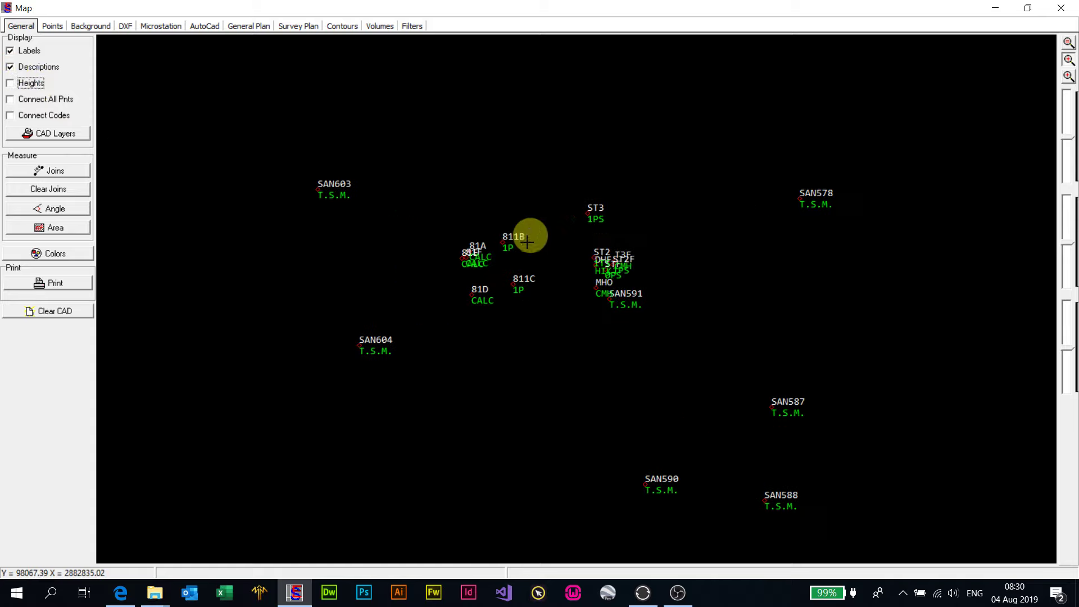
{"action": "scroll", "coordinate": [409, 234], "scroll_direction": "up", "scroll_amount": 3}
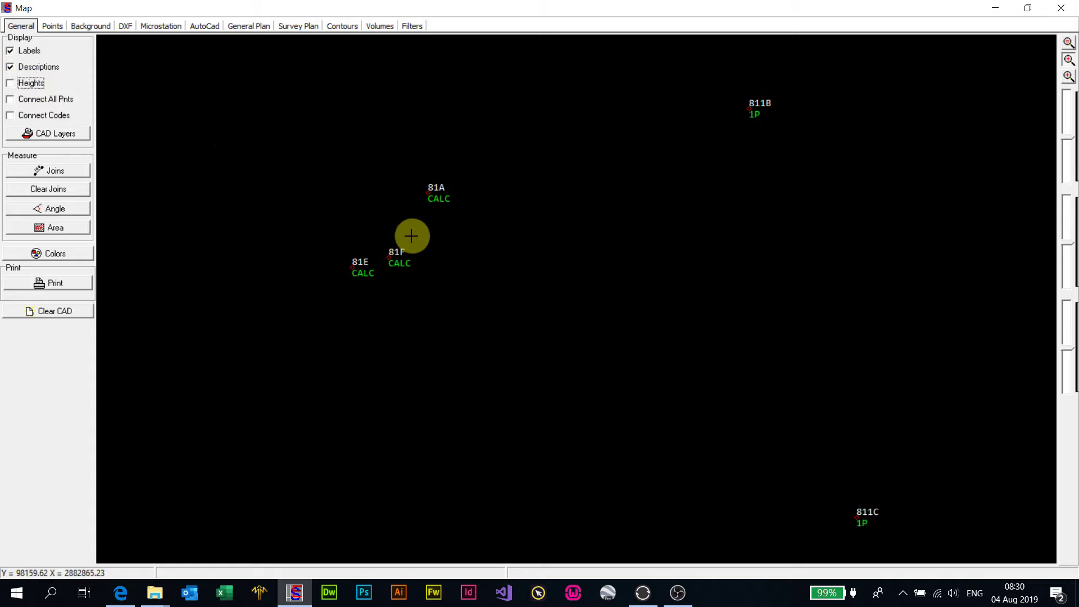
{"action": "scroll", "coordinate": [433, 238], "scroll_direction": "down", "scroll_amount": 5}
{"action": "scroll", "coordinate": [433, 238], "scroll_direction": "down", "scroll_amount": 3}
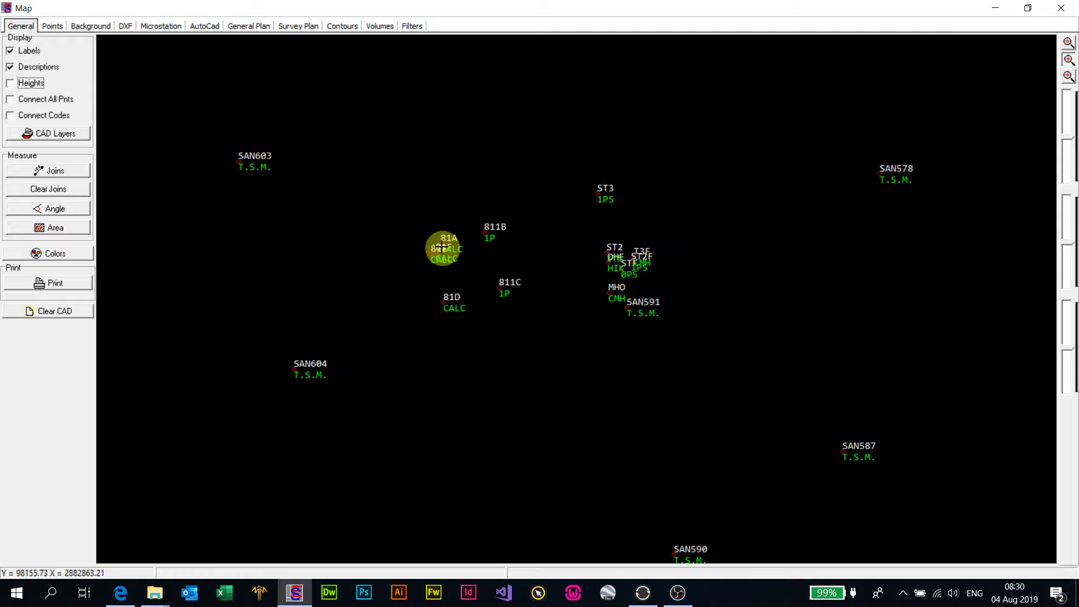
{"action": "scroll", "coordinate": [559, 258], "scroll_direction": "up", "scroll_amount": 2}
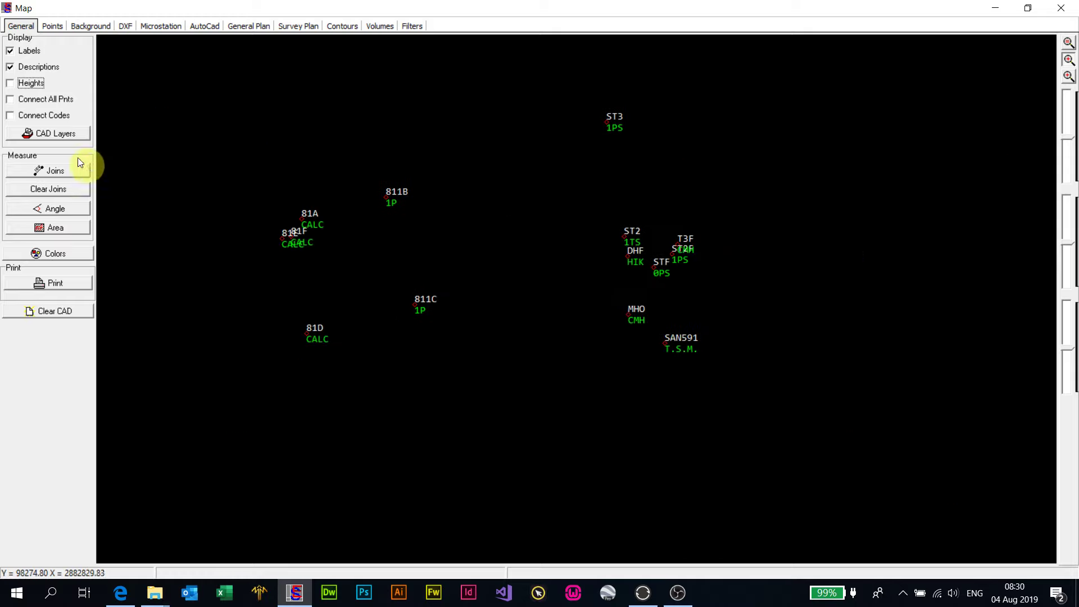
{"action": "left_click", "coordinate": [53, 133]}
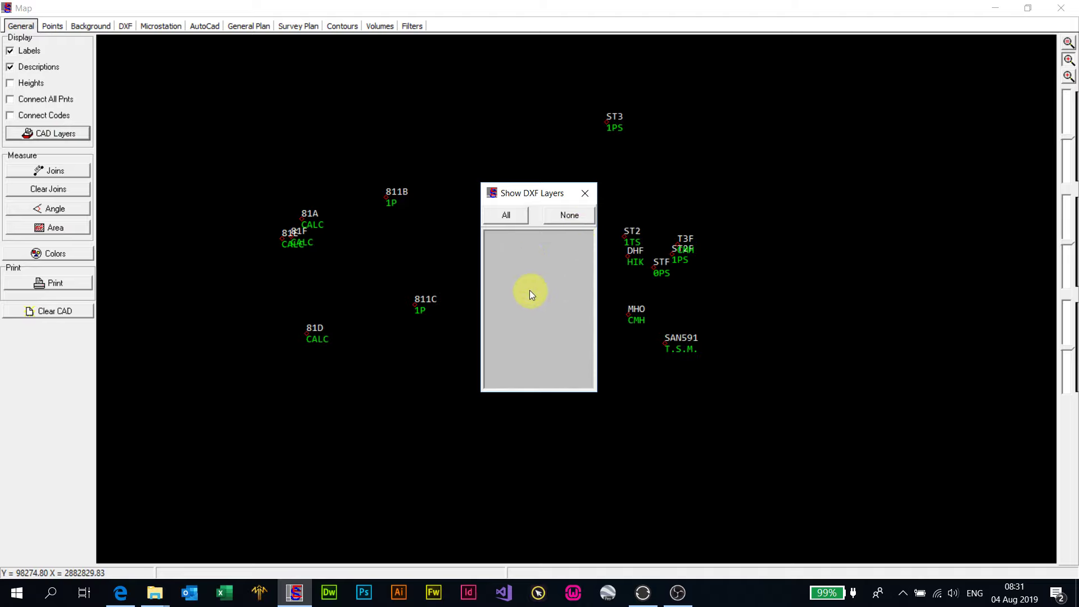
{"action": "left_click", "coordinate": [584, 195]}
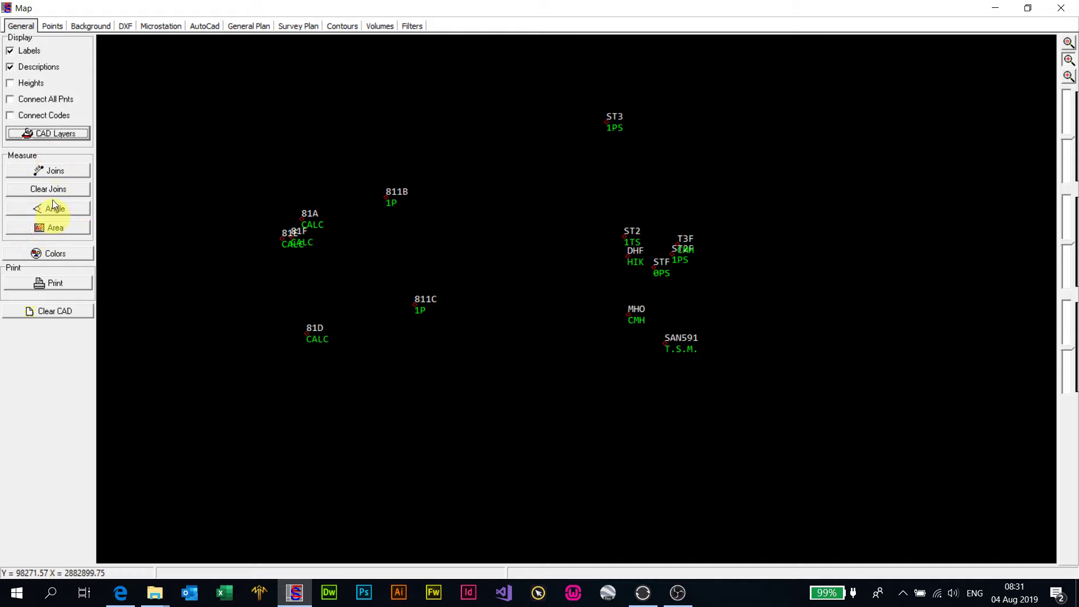
- Measure the joins from point 81D to 811C and from 81D to 811B
{"action": "left_click", "coordinate": [55, 171]}
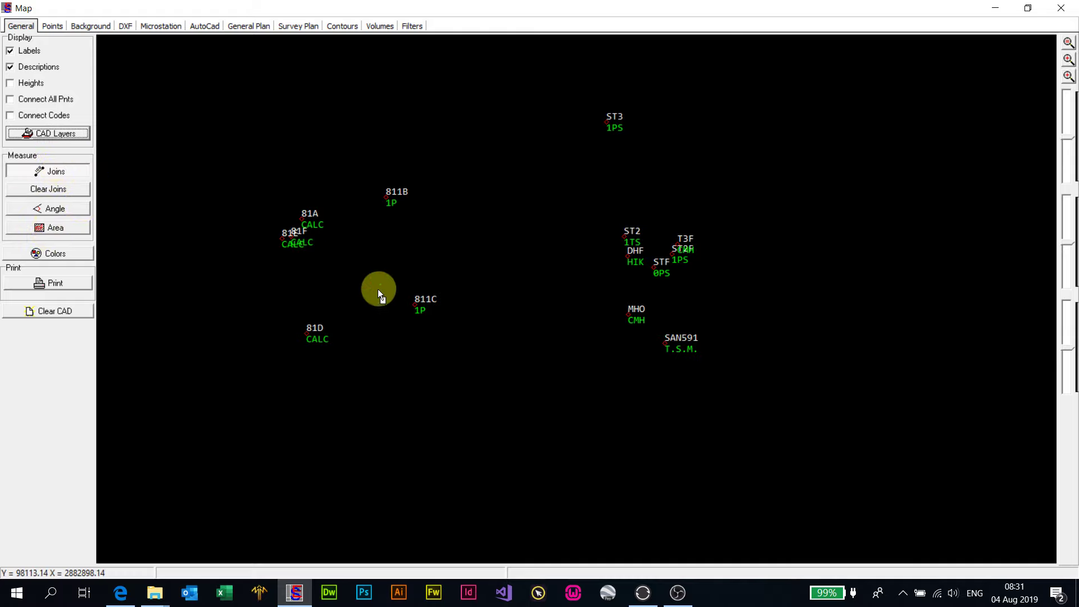
{"action": "left_click", "coordinate": [308, 335]}
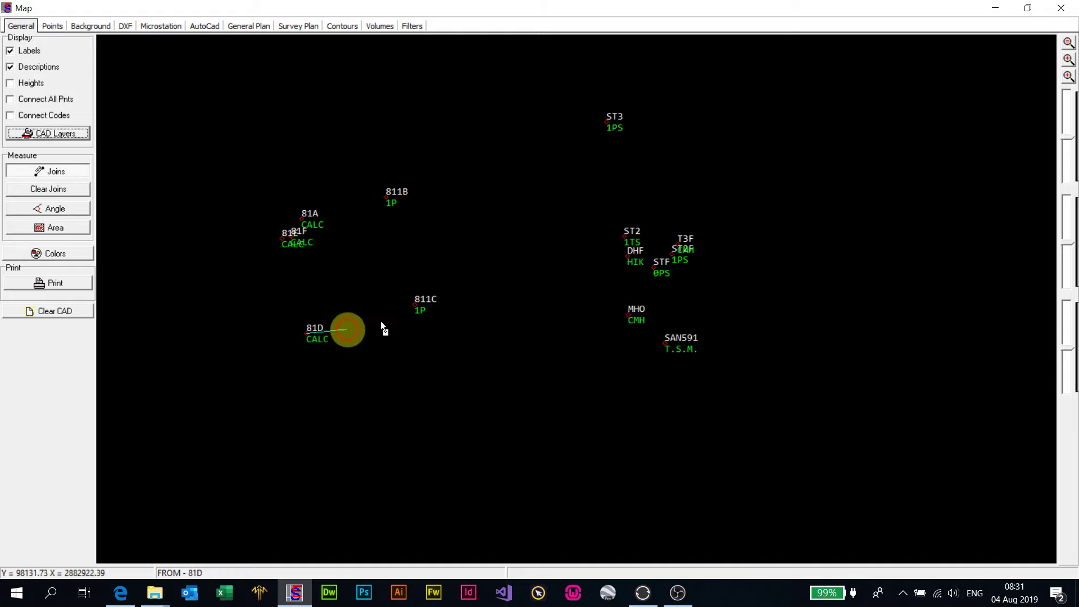
{"action": "left_click", "coordinate": [414, 305]}
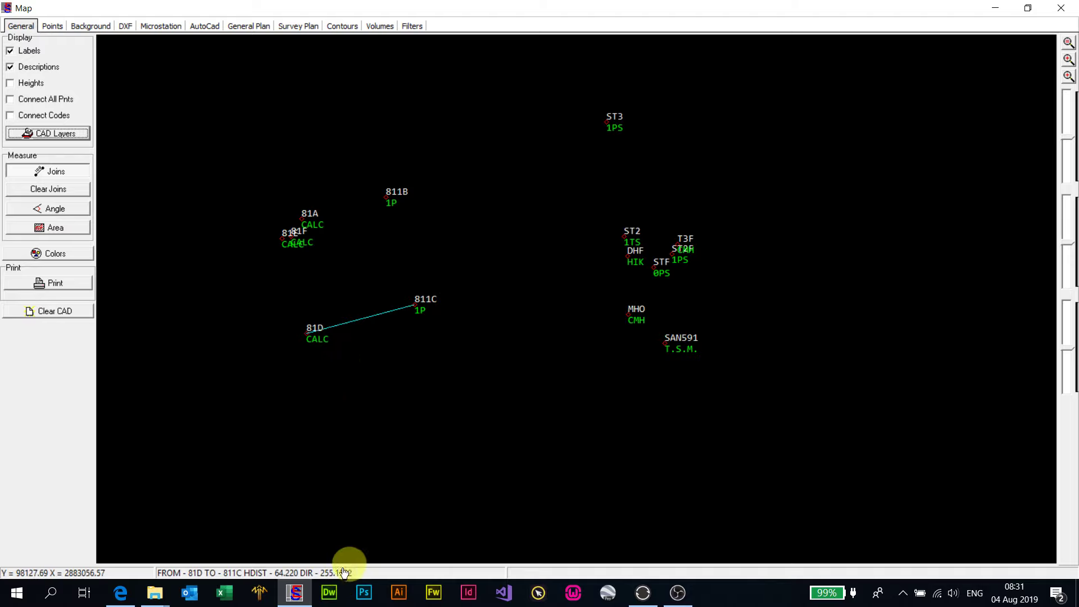
{"action": "left_click", "coordinate": [305, 332]}
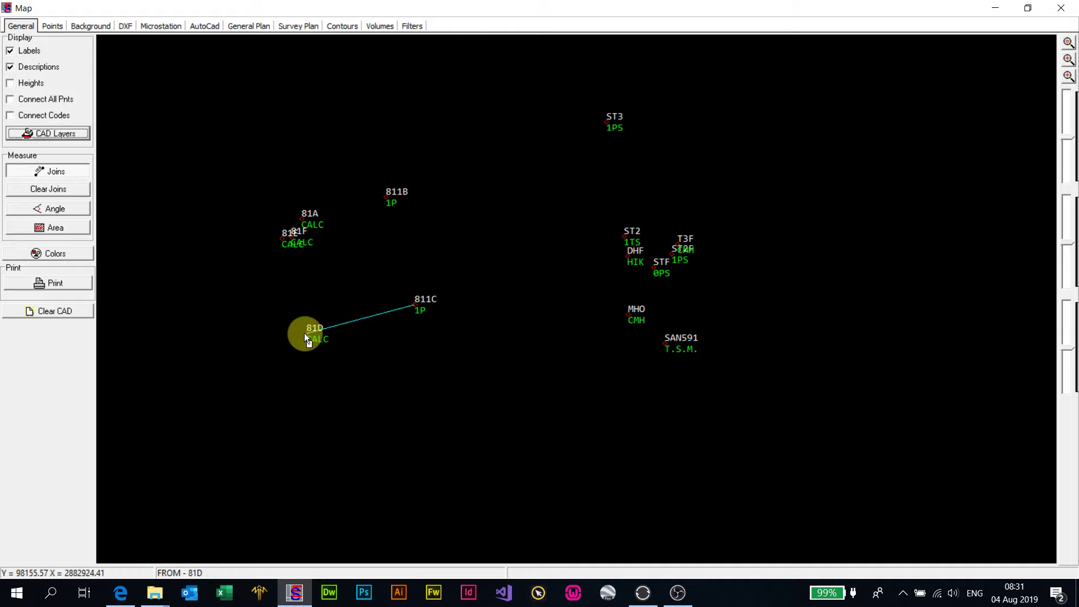
{"action": "left_click", "coordinate": [389, 201]}
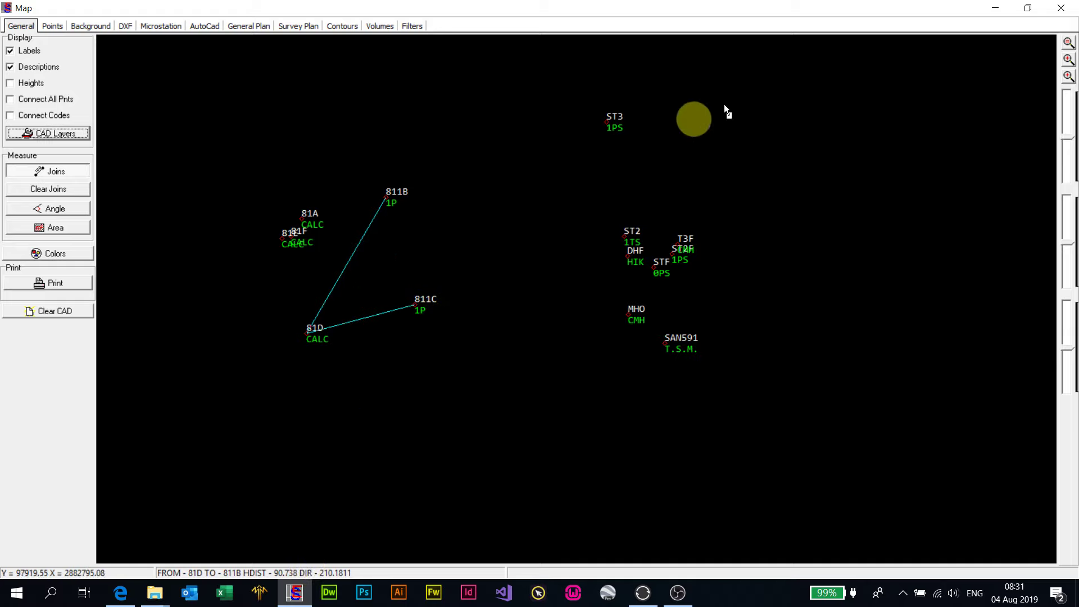
- Leave the map and review the recorded joins in the print contents and the print preview
{"action": "left_click", "coordinate": [1060, 8]}
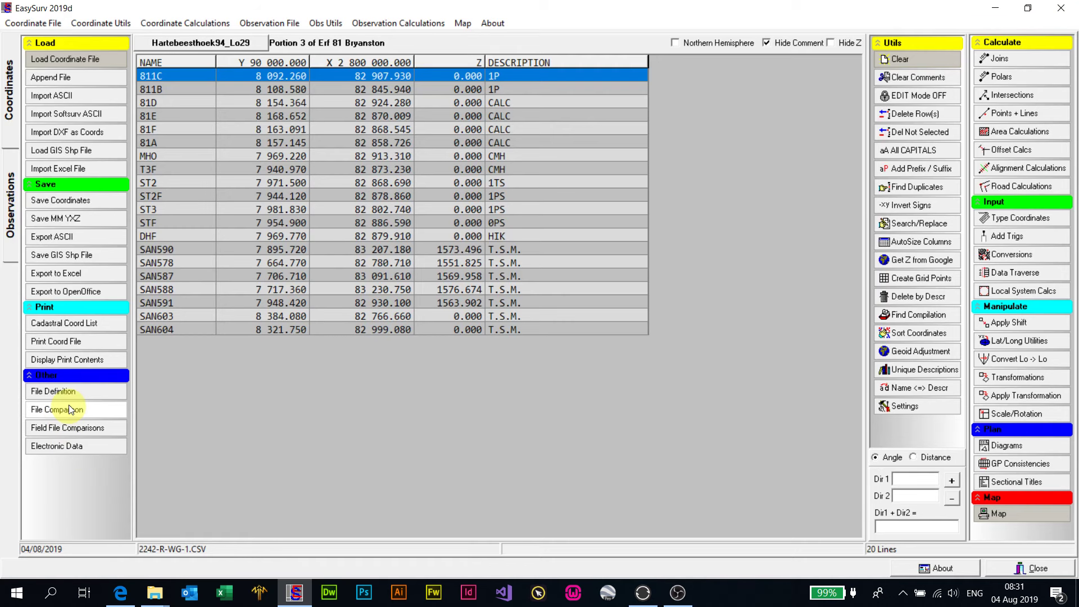
{"action": "left_click", "coordinate": [62, 358]}
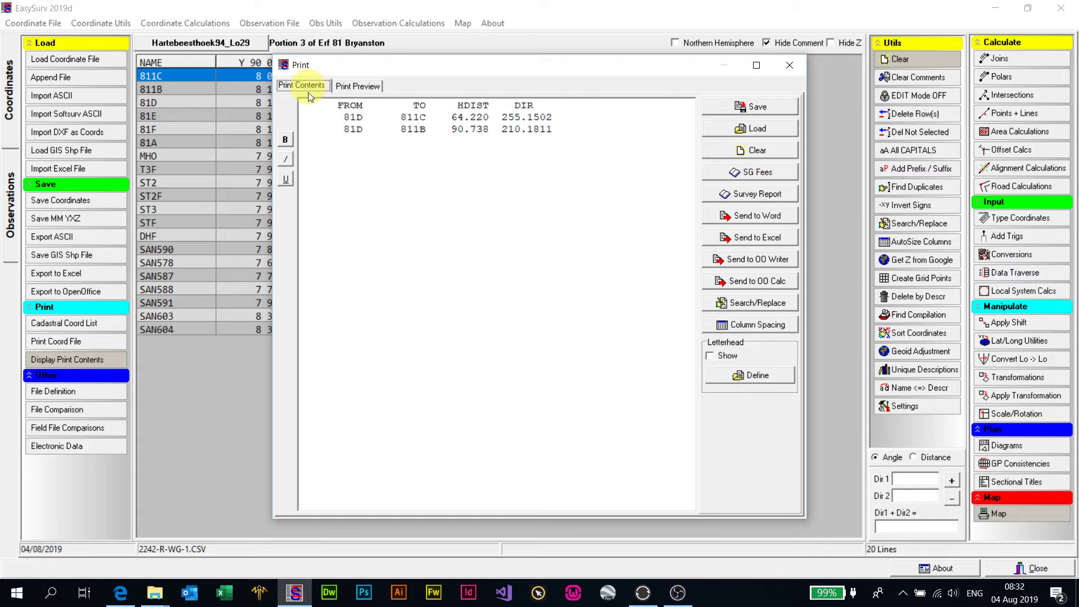
{"action": "left_click", "coordinate": [352, 86]}
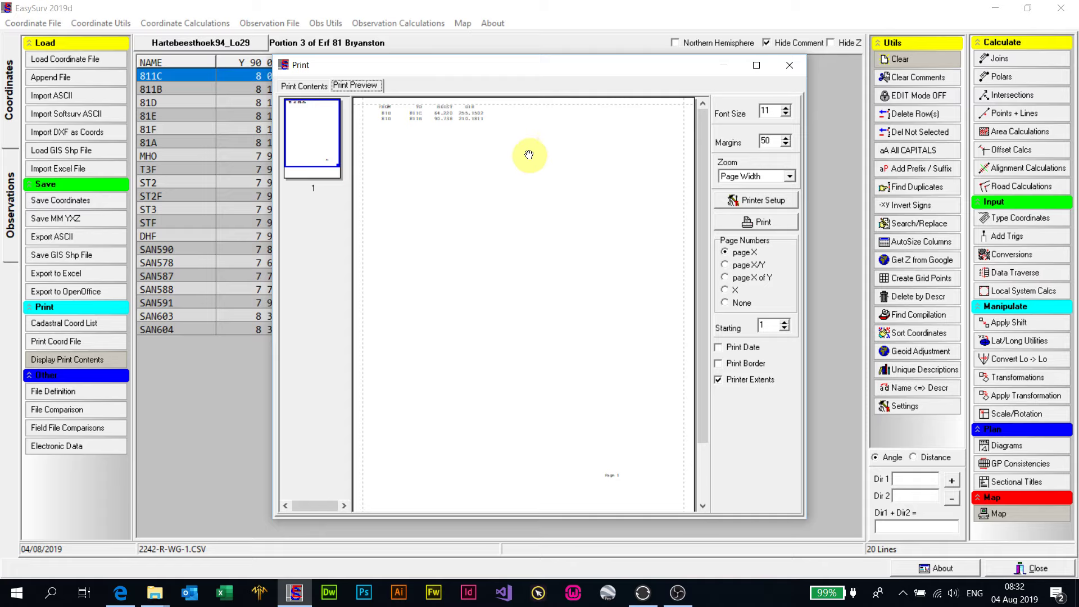
{"action": "left_click", "coordinate": [303, 86]}
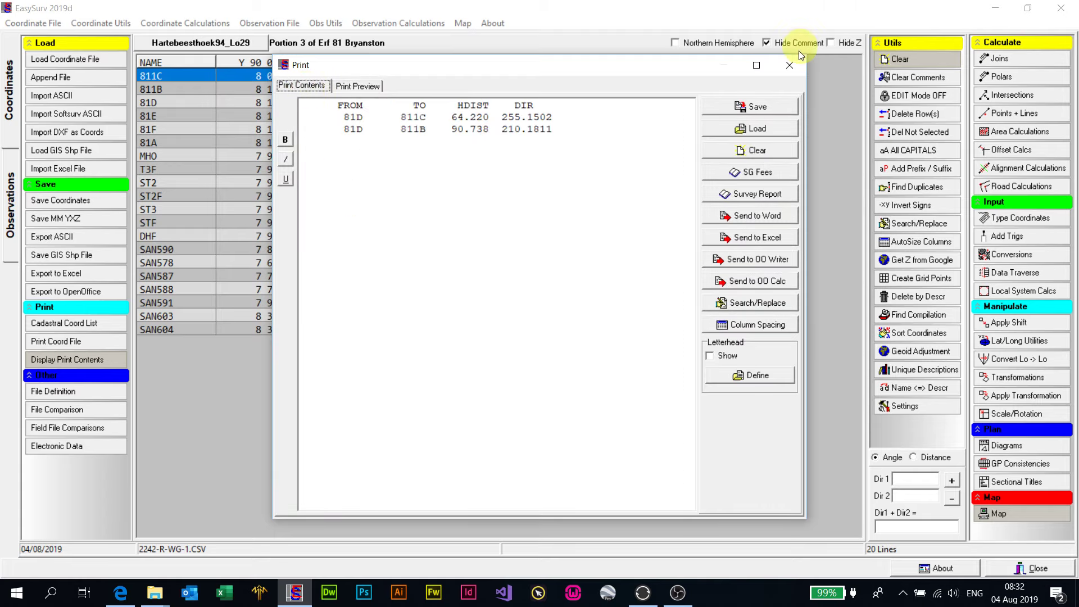
{"action": "left_click", "coordinate": [797, 65]}
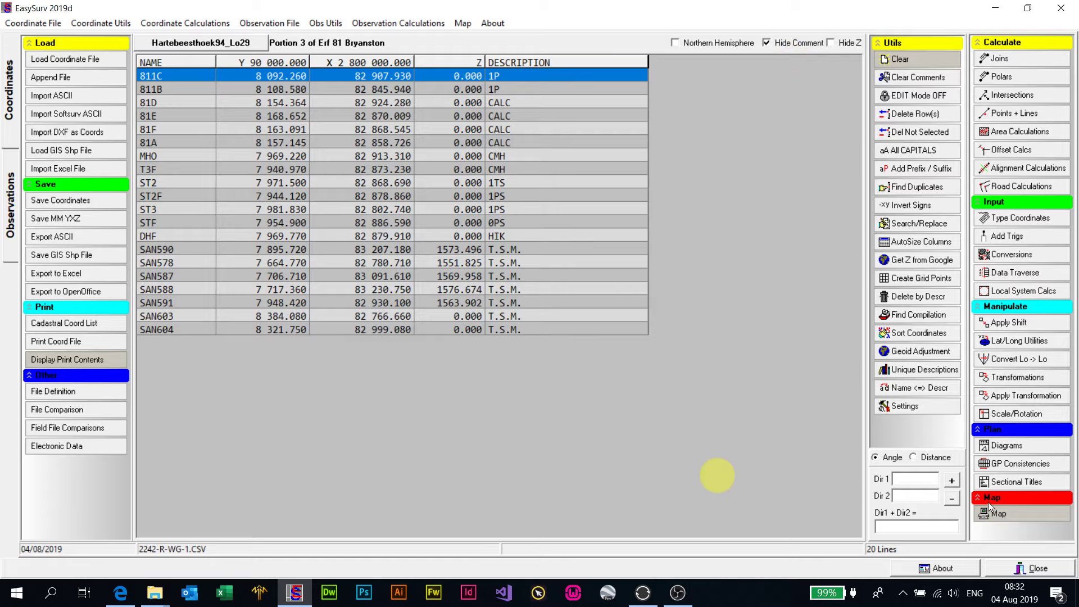
- Return to the map and measure the join from point 81D to SAN591
{"action": "left_click", "coordinate": [995, 514]}
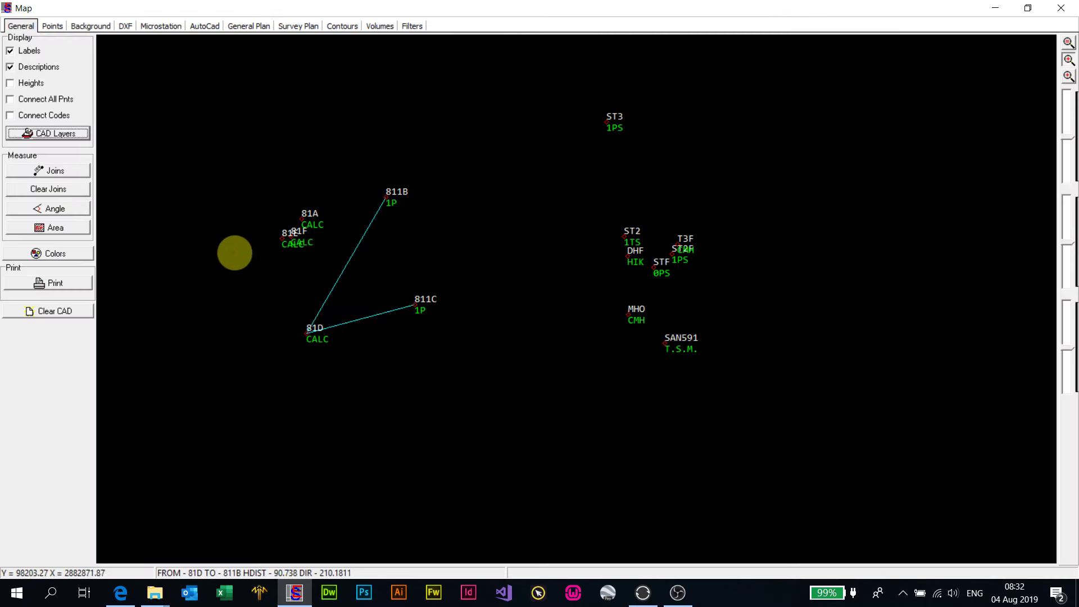
{"action": "left_click", "coordinate": [75, 171]}
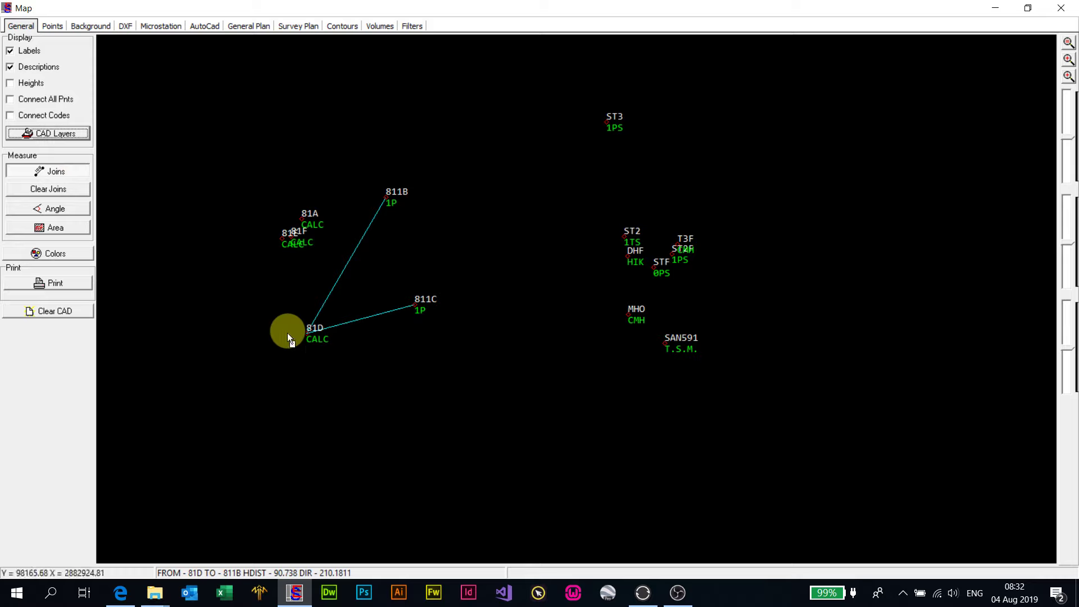
{"action": "left_click_drag", "start_coordinate": [300, 333], "coordinate": [674, 342]}
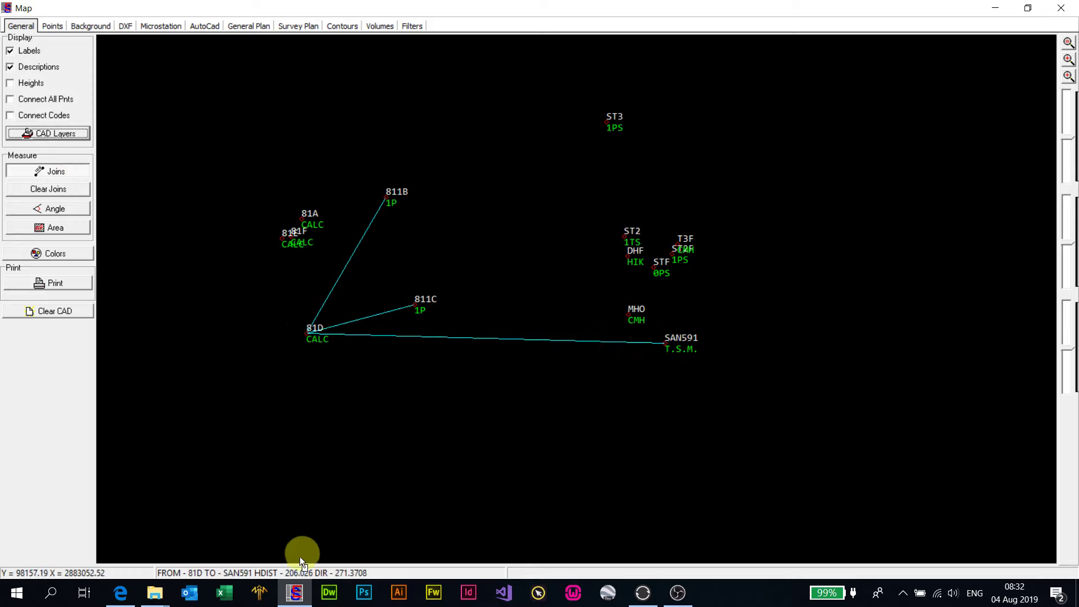
- Check the print contents for the join from 81D to SAN591
{"action": "left_click", "coordinate": [1062, 12]}
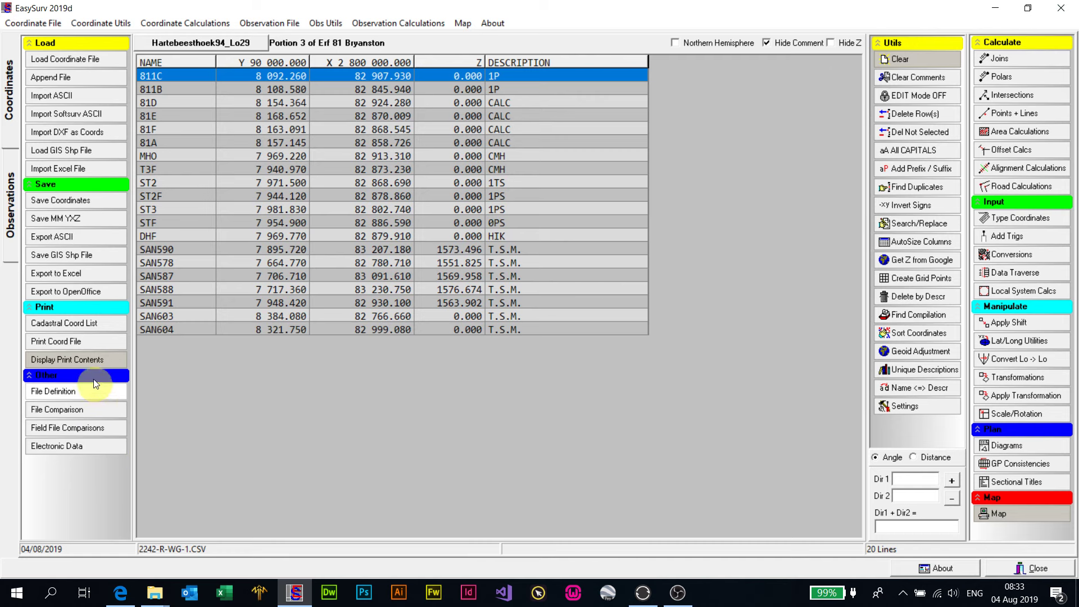
{"action": "left_click", "coordinate": [90, 359]}
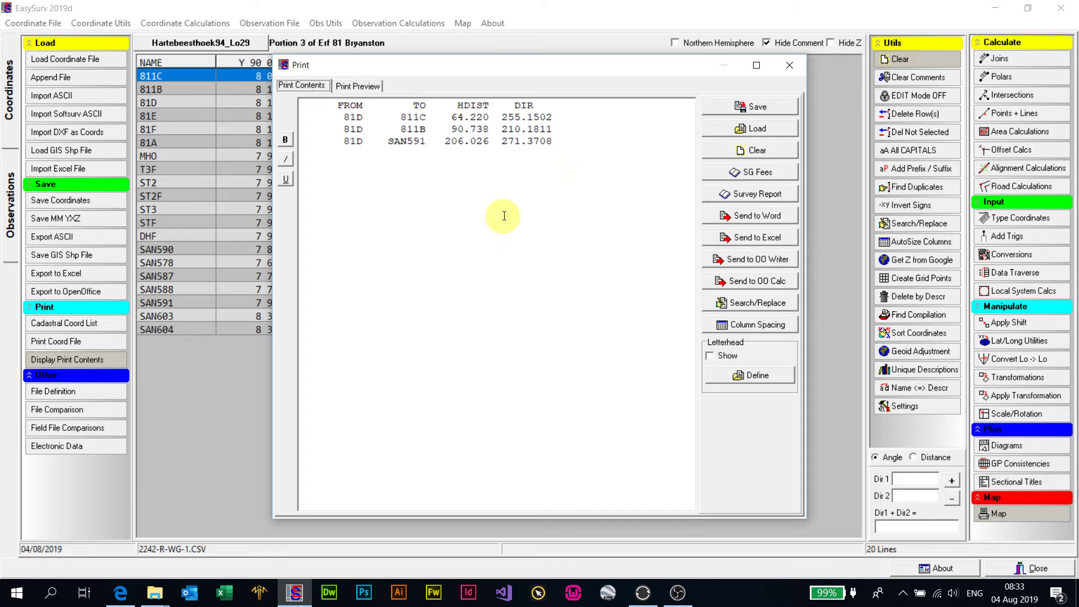
{"action": "left_click", "coordinate": [789, 66]}
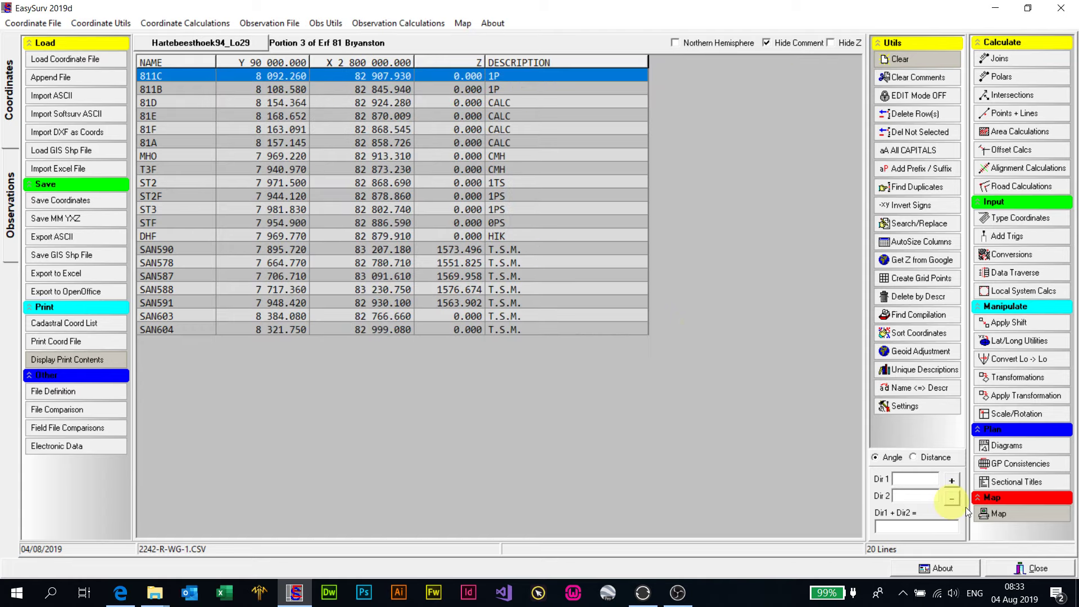
- Clear the measured joins from the map and check whether the print contents still list them
{"action": "left_click", "coordinate": [1007, 513]}
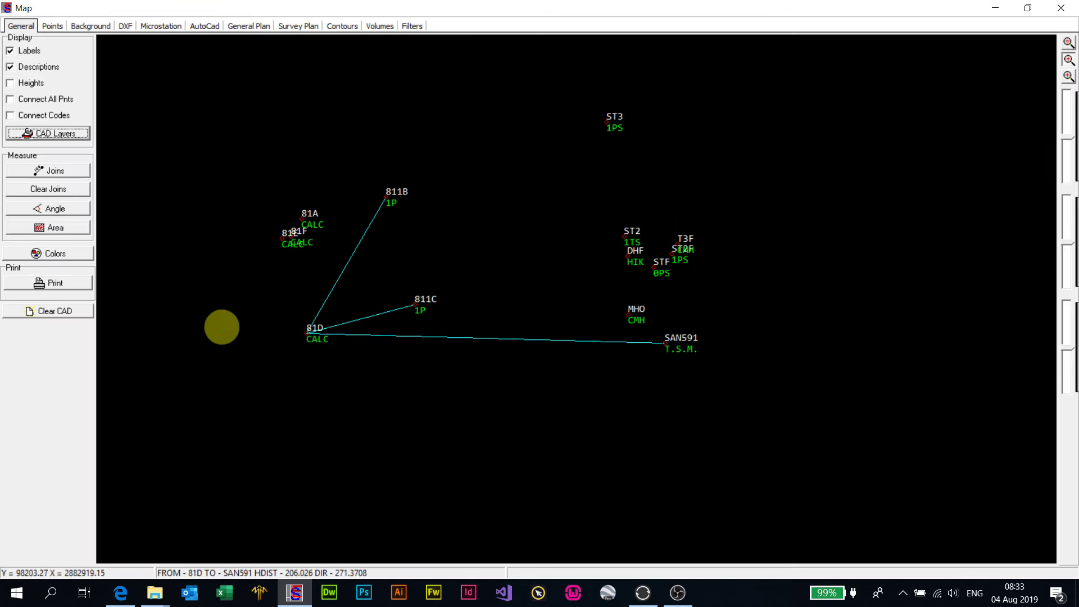
{"action": "left_click", "coordinate": [52, 190]}
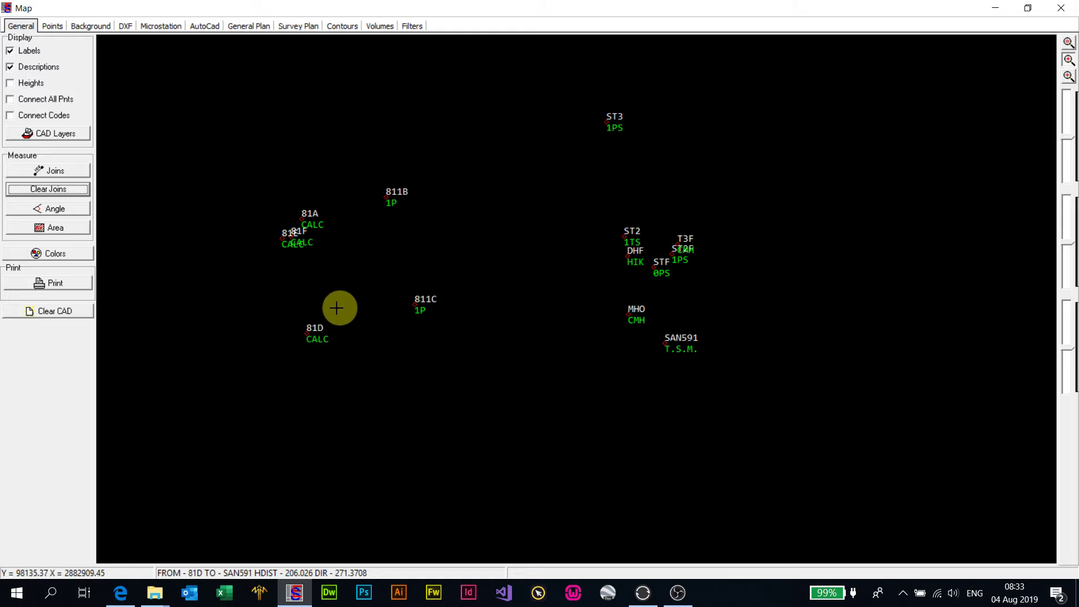
{"action": "left_click", "coordinate": [1061, 8]}
{"action": "left_click", "coordinate": [121, 360]}
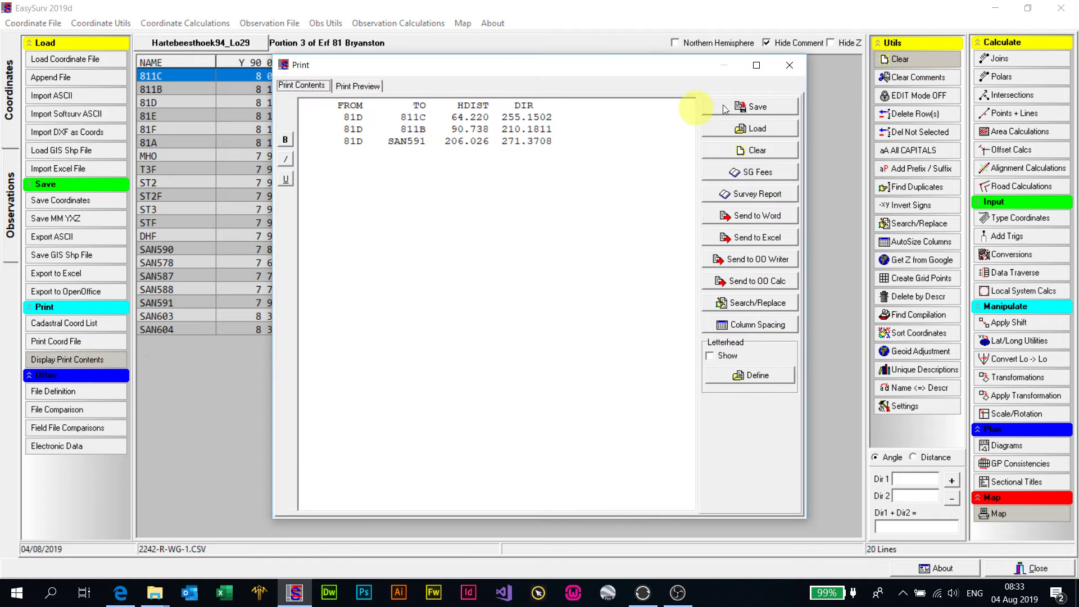
{"action": "left_click", "coordinate": [797, 64]}
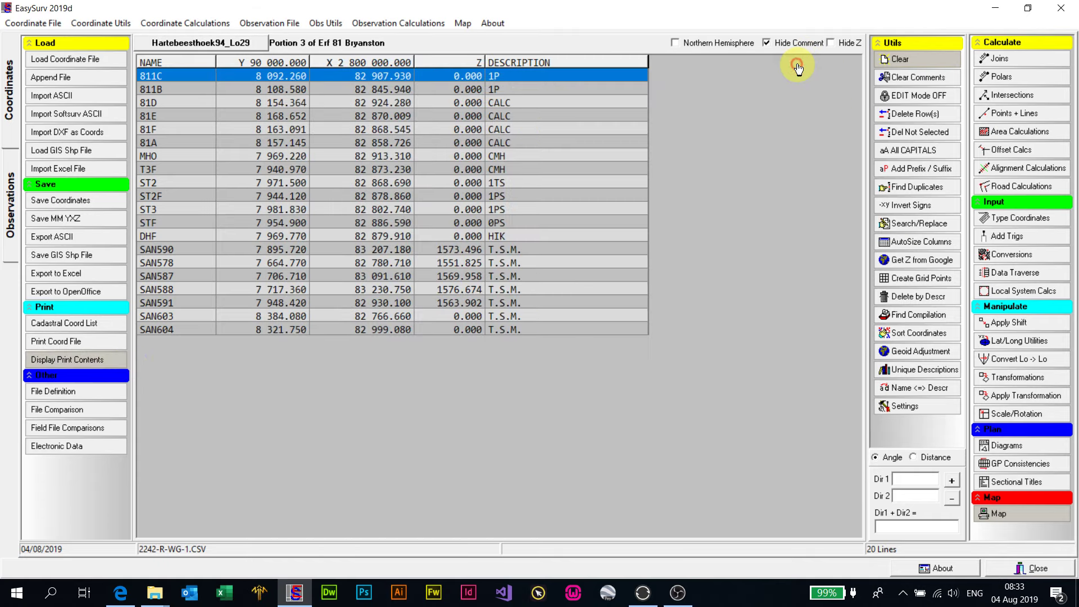
- Reopen the map and measure the angle 811B-81D-811C, with its vertex at point 81D
{"action": "left_click", "coordinate": [998, 514]}
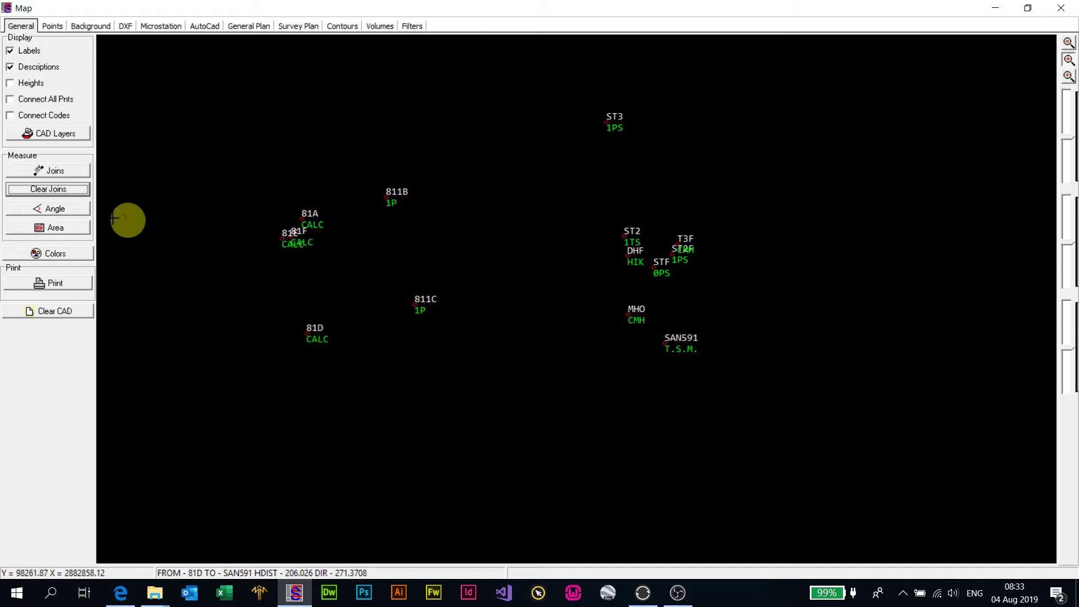
{"action": "left_click", "coordinate": [66, 209]}
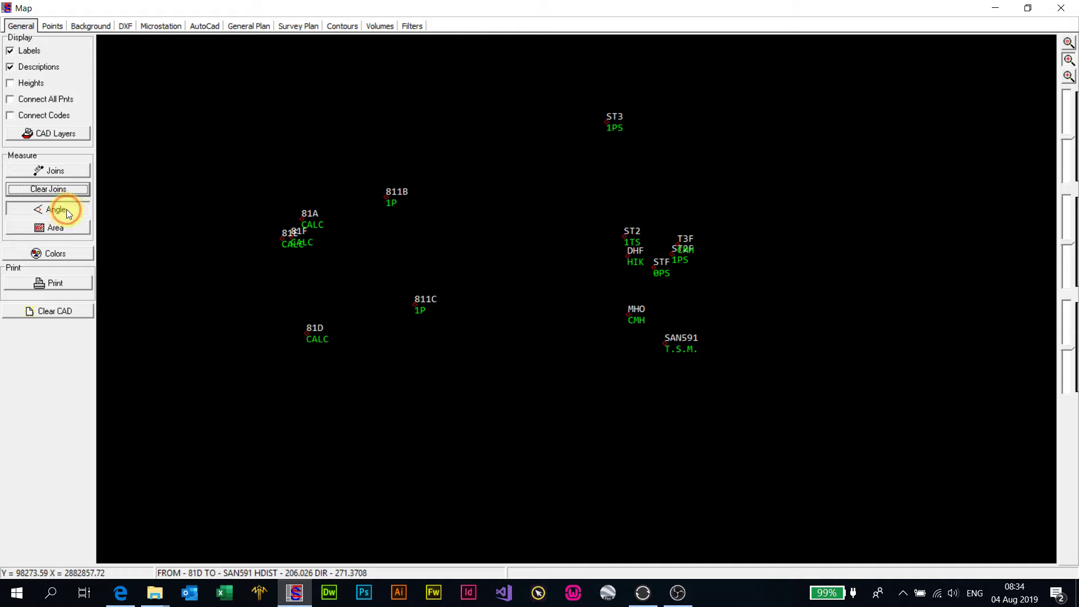
{"action": "left_click", "coordinate": [386, 198]}
{"action": "left_click", "coordinate": [308, 330]}
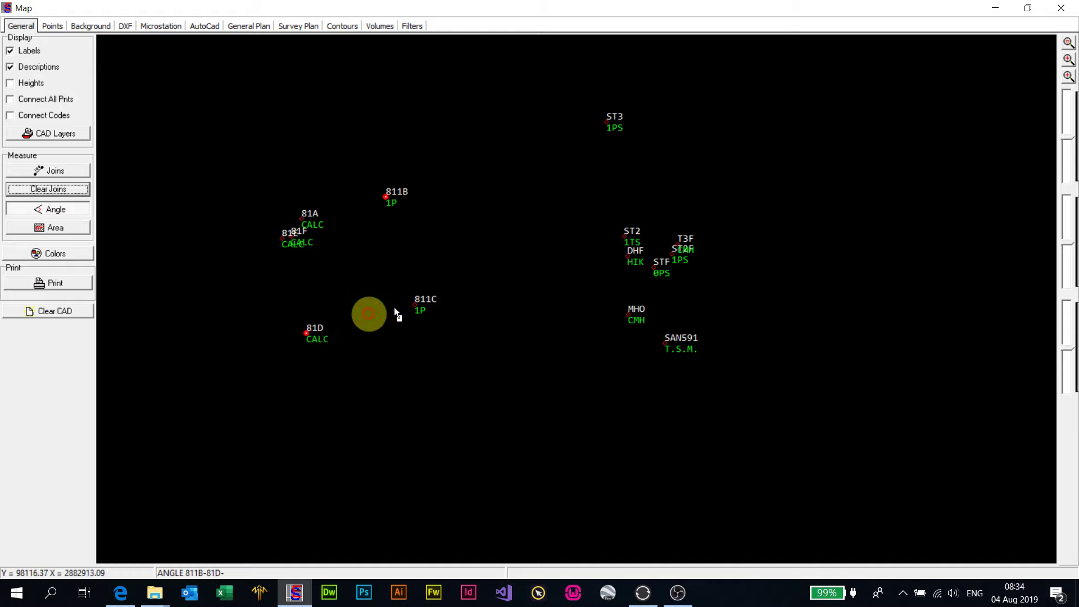
{"action": "left_click", "coordinate": [414, 304]}
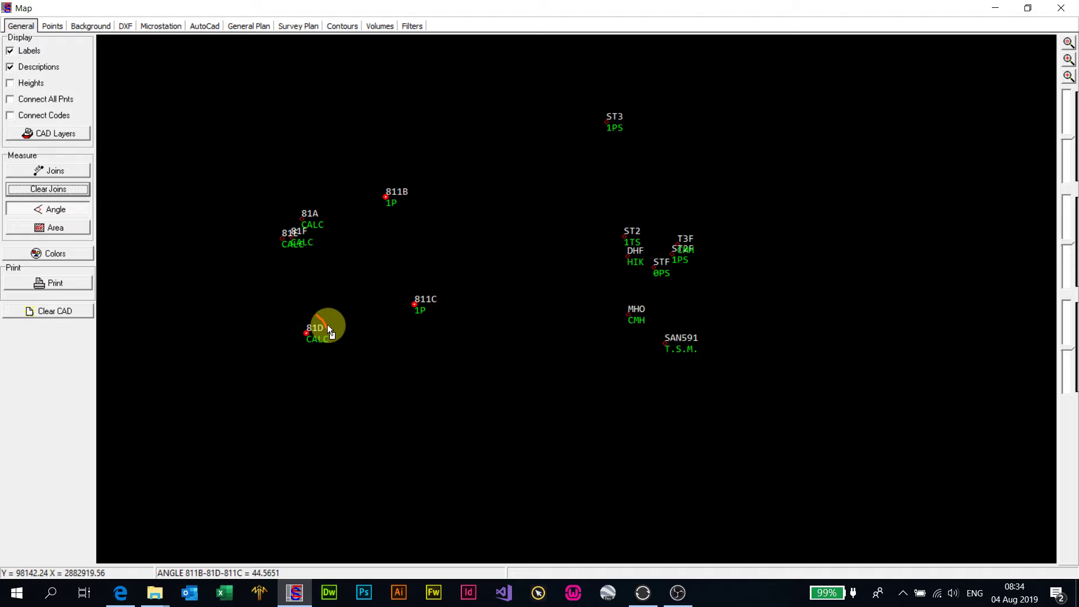
- Measure the area of the closed figure 811B-811C-81D-811B, accept it, and close the map
{"action": "left_click", "coordinate": [55, 229]}
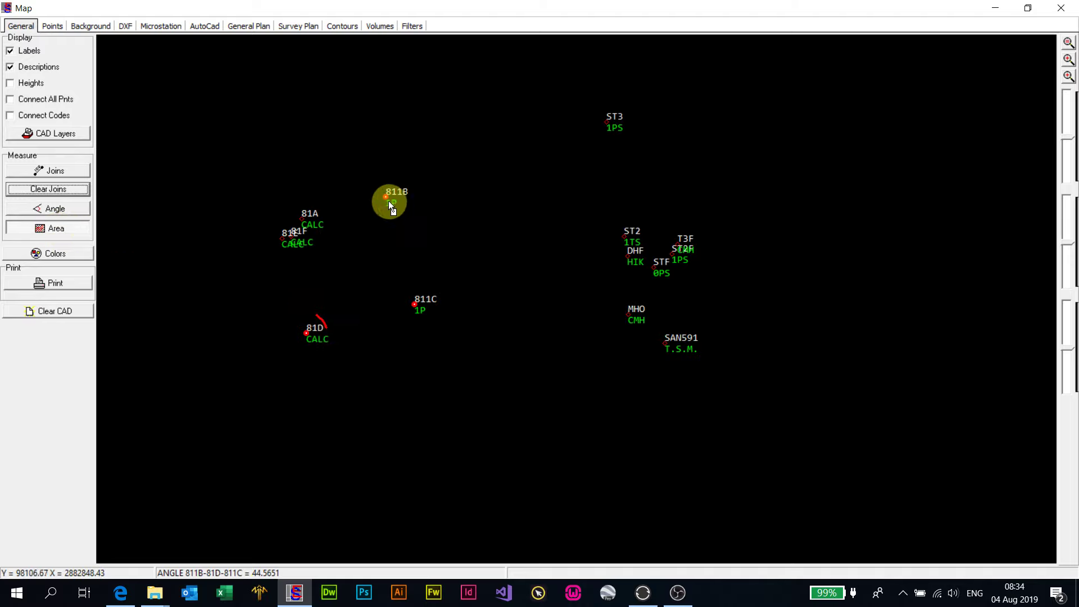
{"action": "left_click", "coordinate": [414, 304]}
{"action": "left_click", "coordinate": [307, 329]}
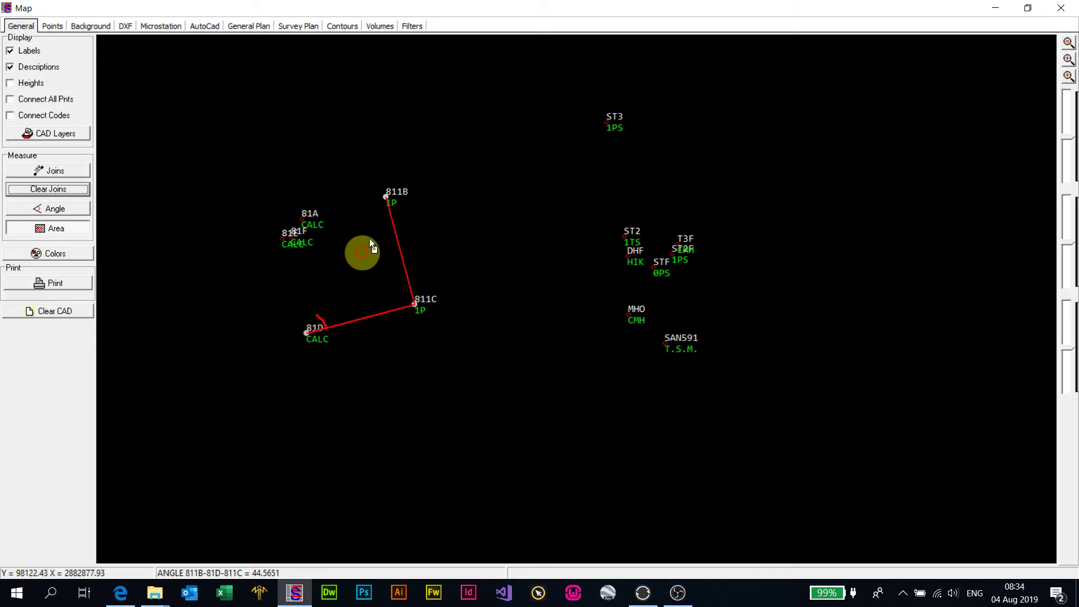
{"action": "left_click", "coordinate": [383, 197]}
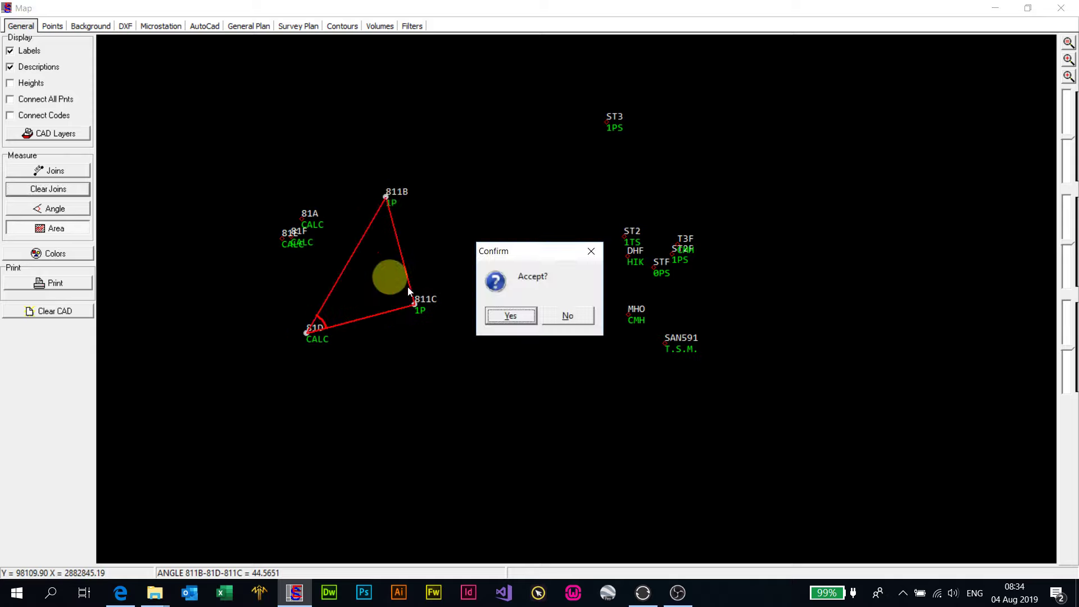
{"action": "left_click", "coordinate": [504, 315]}
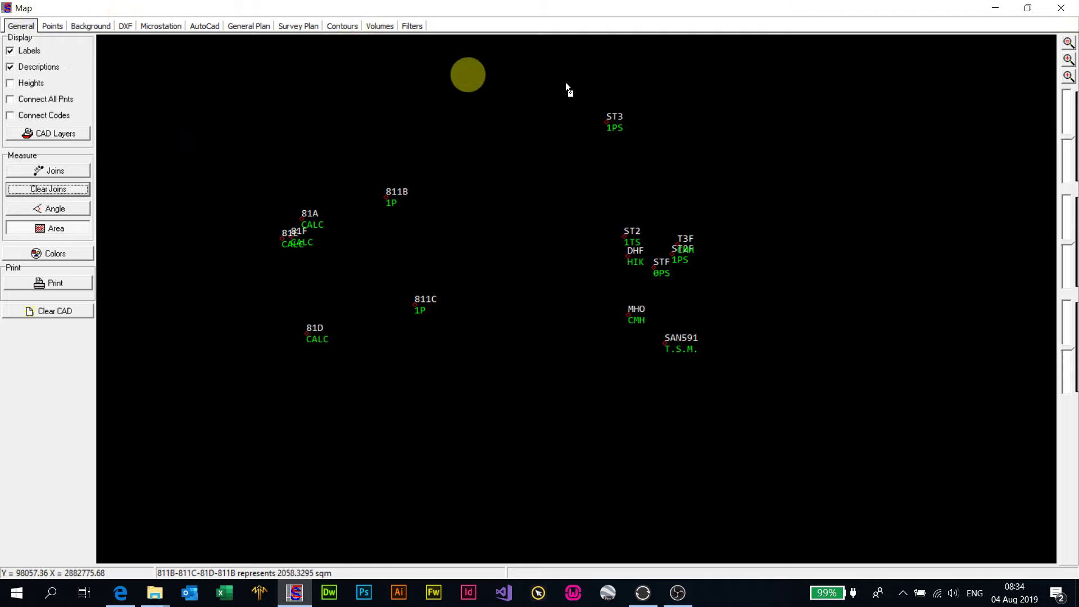
{"action": "left_click", "coordinate": [1059, 10]}
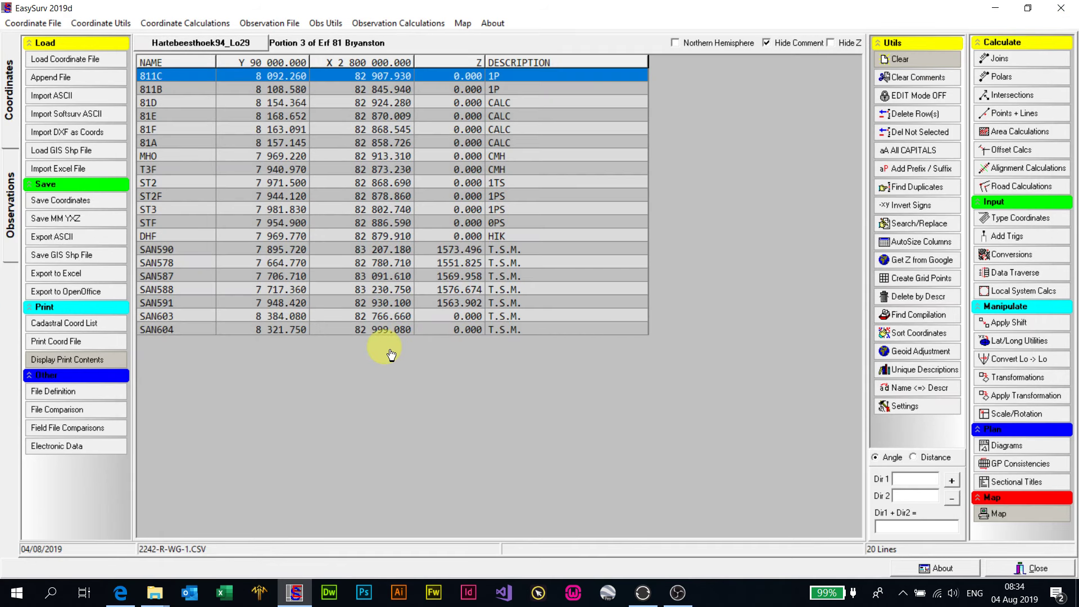